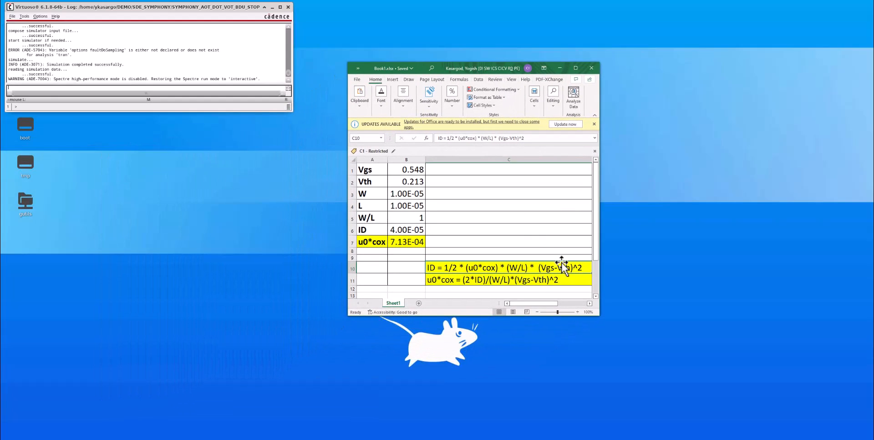
Enlarge the spreadsheet window and examine the Vgs, Vth, W, L, W/L, ID and u0*cox values and their formulas in column B.
{"action": "left_click_drag", "start_coordinate": [600, 318], "coordinate": [681, 379]}
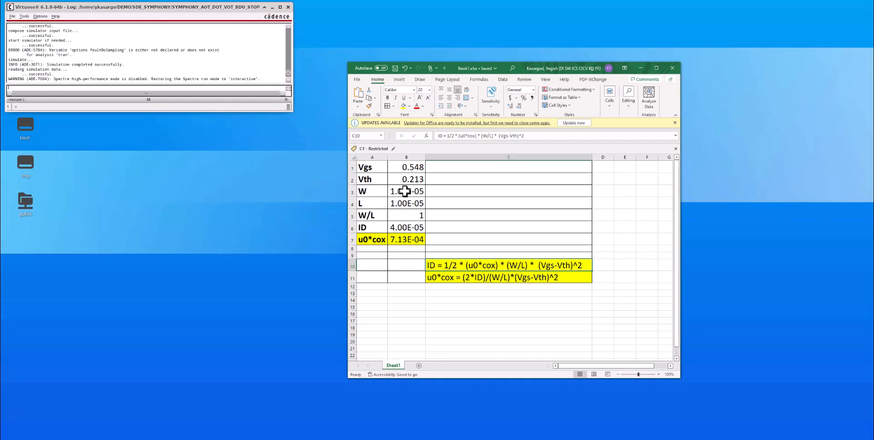
{"action": "left_click", "coordinate": [405, 170]}
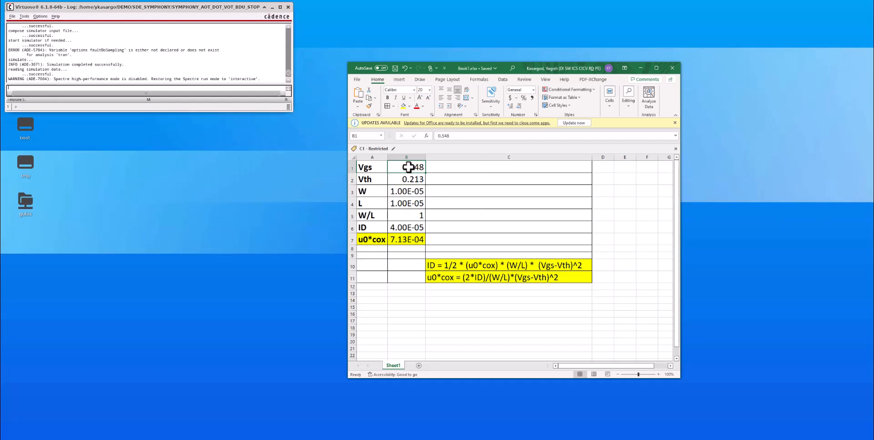
{"action": "left_click", "coordinate": [408, 179]}
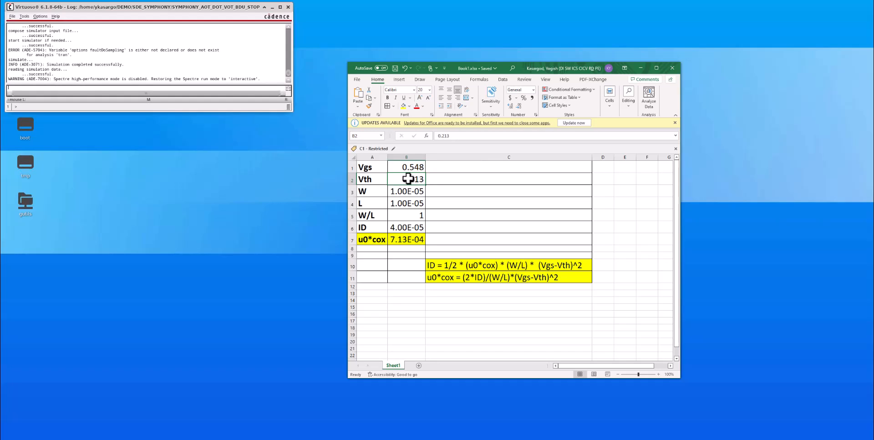
{"action": "left_click", "coordinate": [409, 191]}
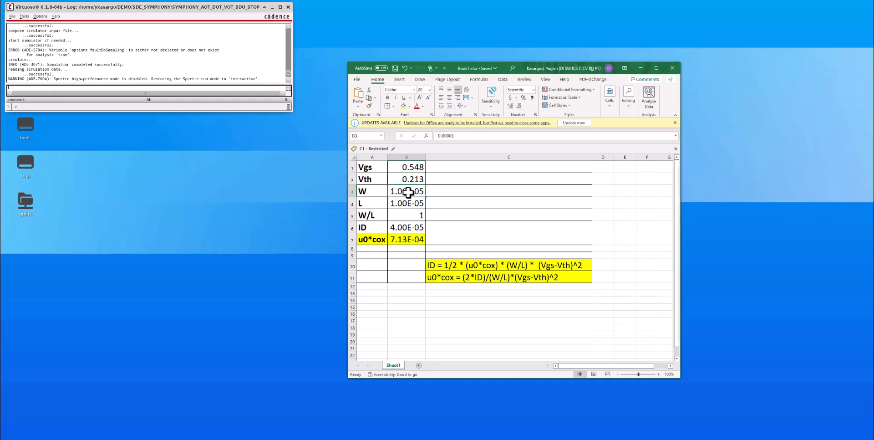
{"action": "left_click", "coordinate": [409, 203]}
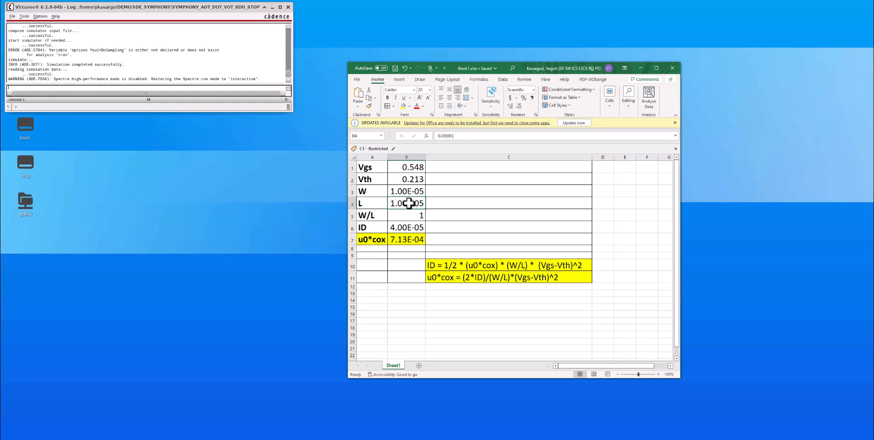
{"action": "left_click", "coordinate": [408, 192]}
{"action": "left_click", "coordinate": [406, 214]}
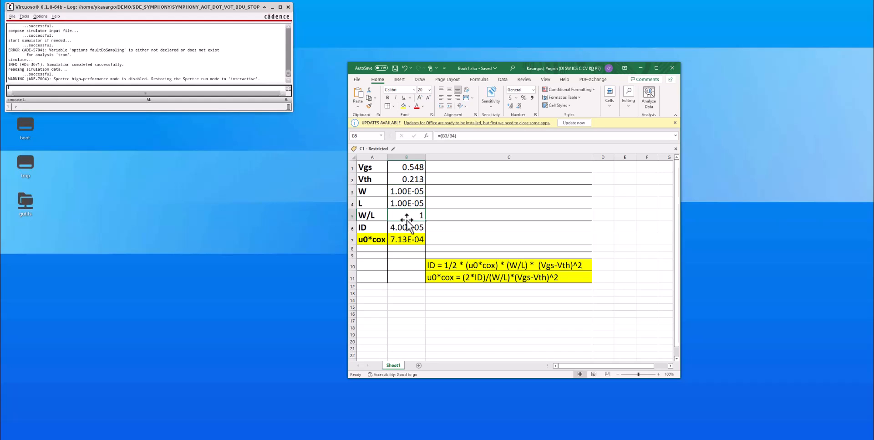
{"action": "left_click", "coordinate": [410, 230]}
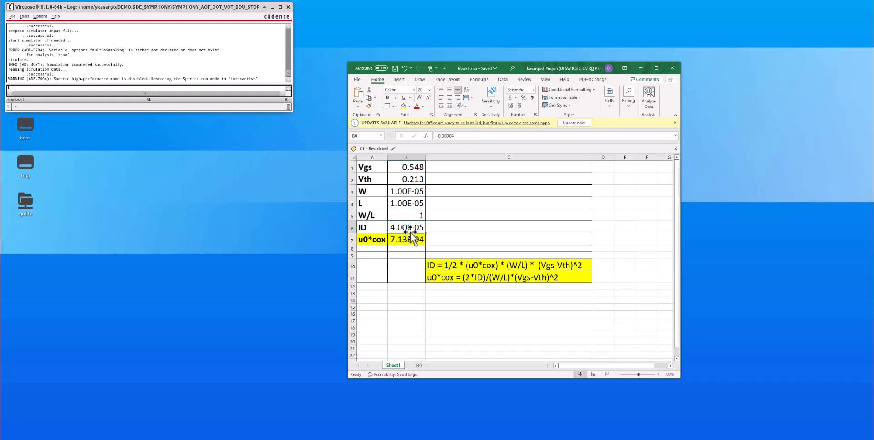
{"action": "left_click", "coordinate": [411, 240]}
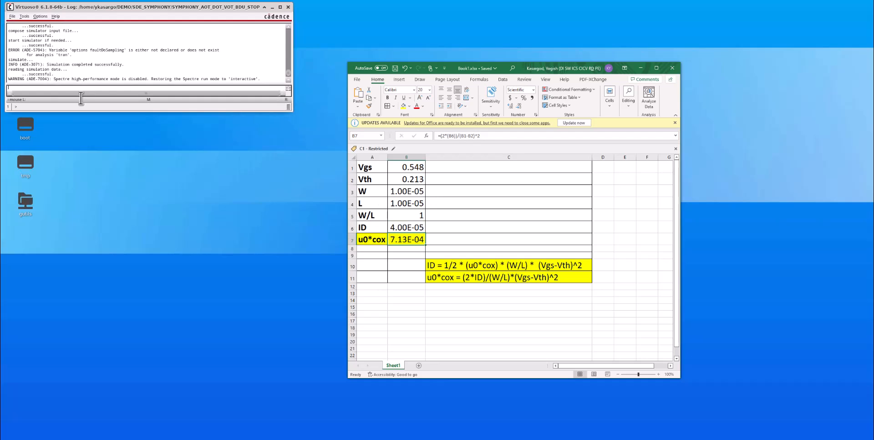
Open the ade_spectre_state1 view of test_nmos_pmos in amsDesigns through the Virtuoso Library Manager and check its DC analysis settings.
{"action": "left_click", "coordinate": [23, 15]}
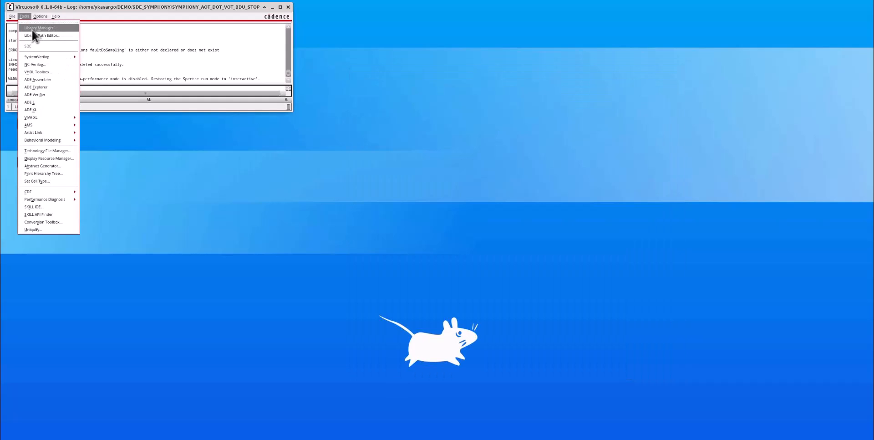
{"action": "left_click", "coordinate": [32, 29]}
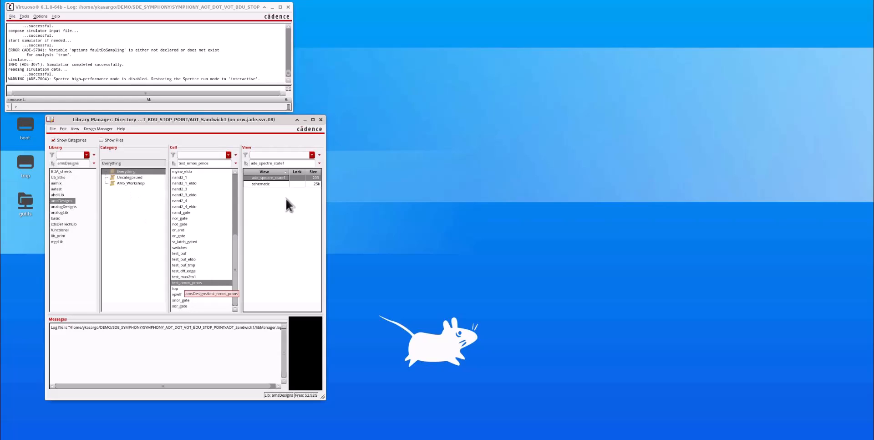
{"action": "double_click", "coordinate": [266, 178]}
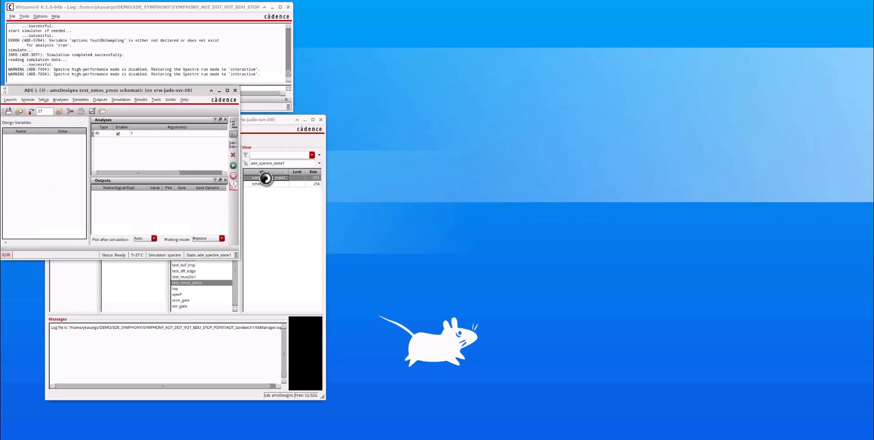
{"action": "double_click", "coordinate": [151, 132]}
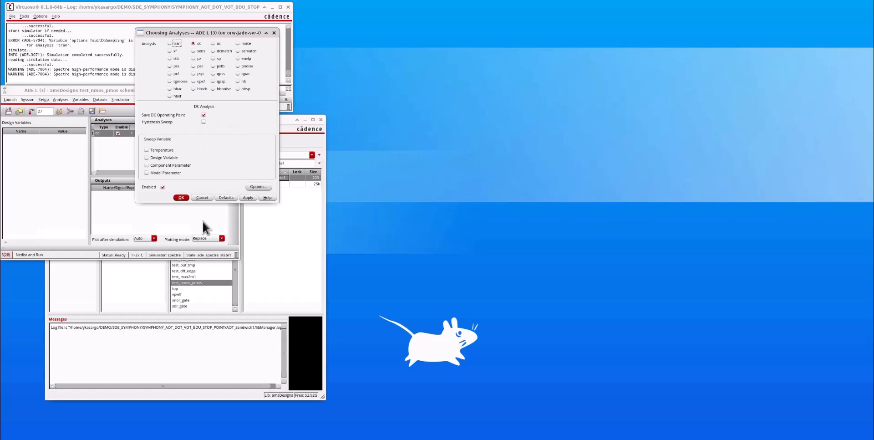
{"action": "left_click", "coordinate": [198, 198]}
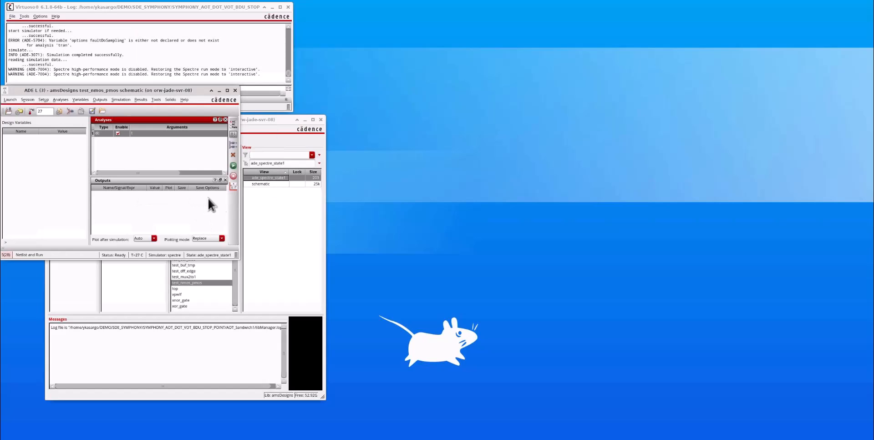
Open the test_nmos_pmos schematic, and arrange its window beside the ADE L window with the Library Manager closed.
{"action": "double_click", "coordinate": [259, 185]}
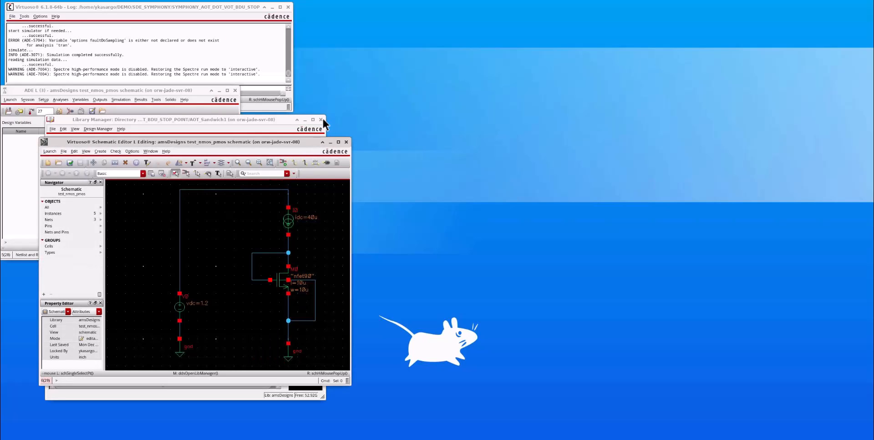
{"action": "left_click", "coordinate": [321, 119]}
{"action": "left_click_drag", "start_coordinate": [265, 141], "coordinate": [527, 171]}
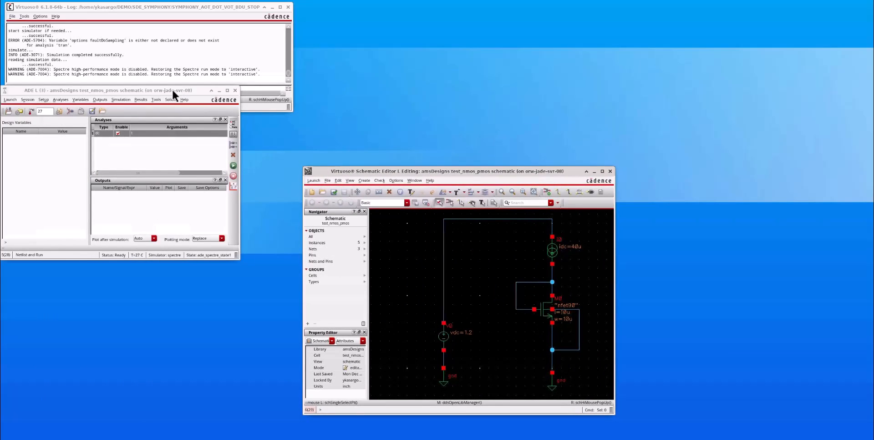
{"action": "left_click_drag", "start_coordinate": [176, 92], "coordinate": [203, 240]}
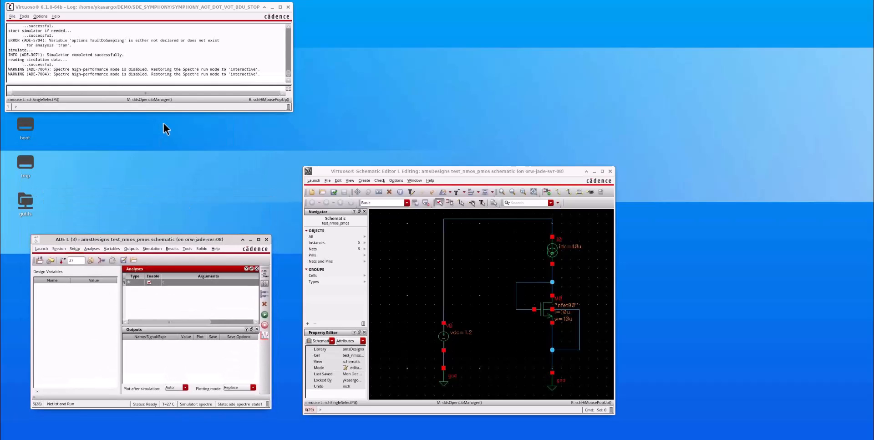
Inspect the model name, length and width in the NMOS transistor's object properties.
{"action": "left_click", "coordinate": [516, 351]}
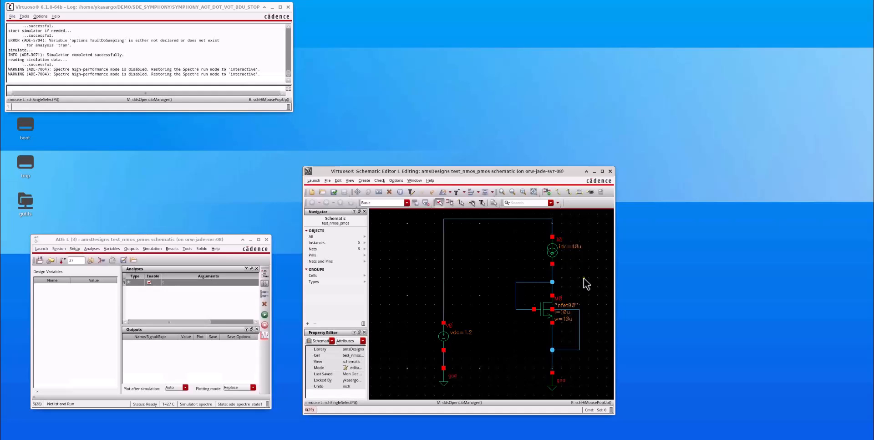
{"action": "left_click", "coordinate": [548, 319]}
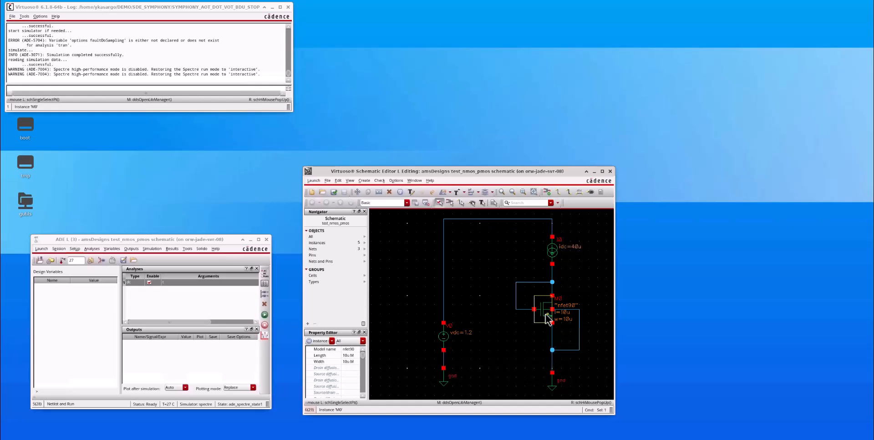
{"action": "key", "text": "q"}
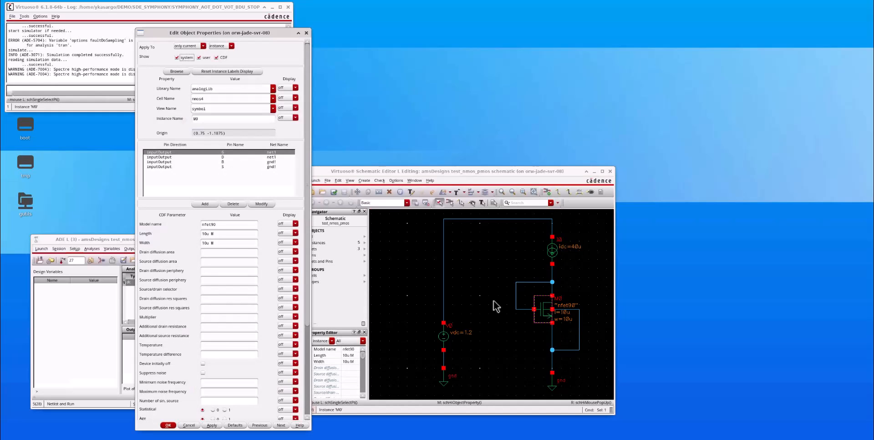
{"action": "left_click", "coordinate": [209, 224]}
{"action": "left_click", "coordinate": [210, 233]}
{"action": "left_click", "coordinate": [210, 243]}
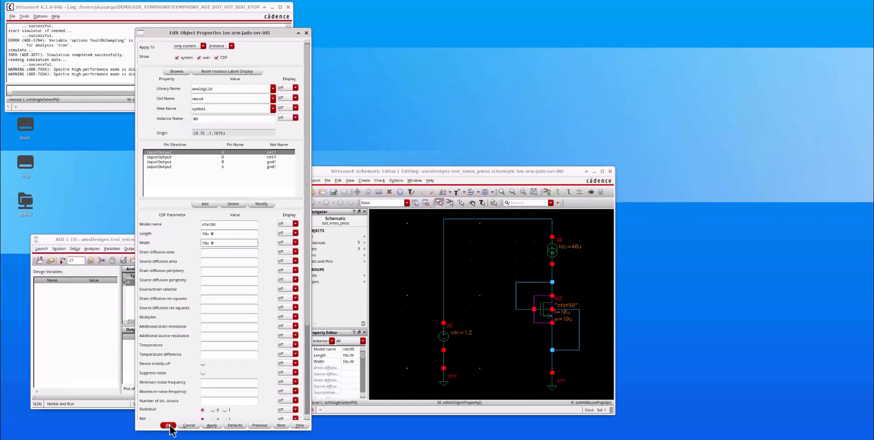
{"action": "left_click", "coordinate": [168, 424]}
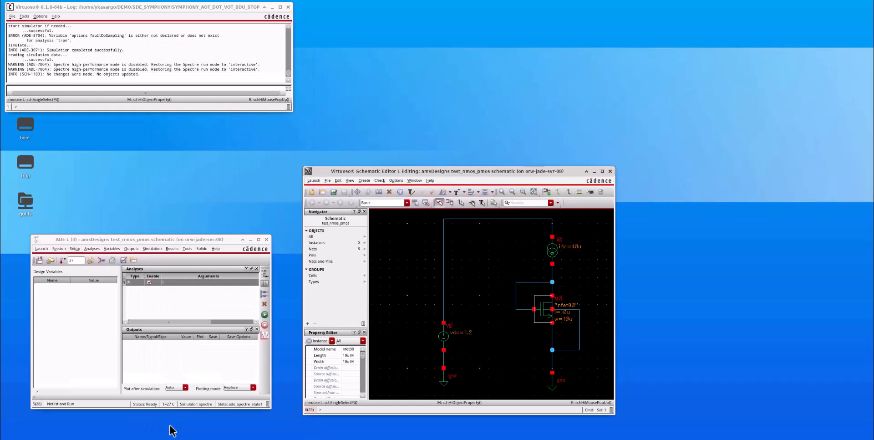
Check the analog_wrapper.scs global model file in the simulation's Model Library Setup.
{"action": "left_click", "coordinate": [75, 249]}
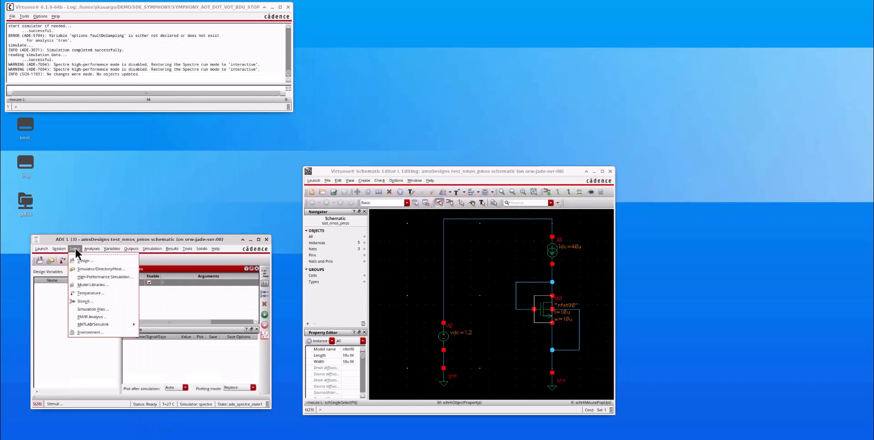
{"action": "left_click", "coordinate": [90, 284]}
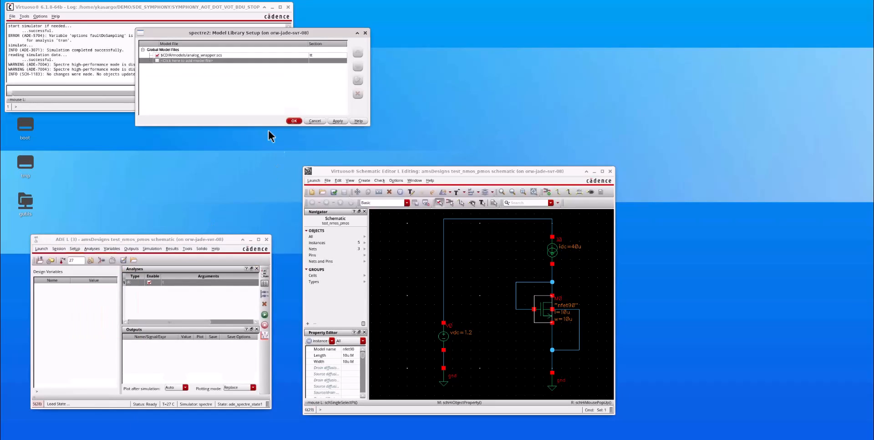
{"action": "left_click", "coordinate": [208, 54]}
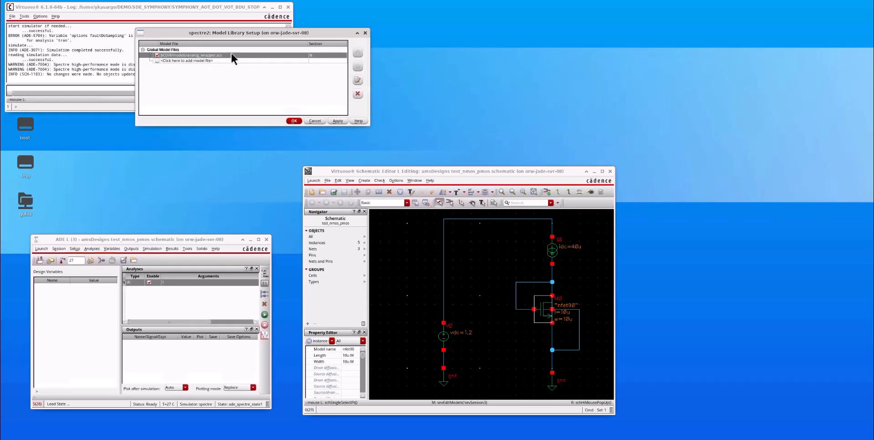
{"action": "left_click", "coordinate": [294, 121]}
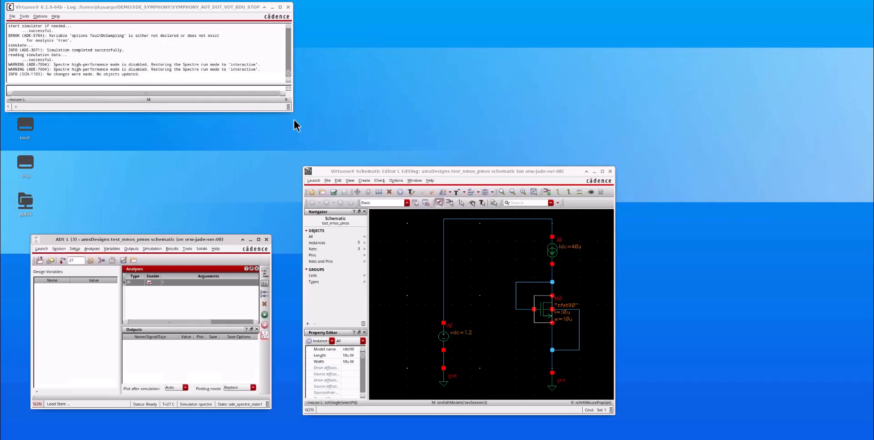
Review the DC analysis settings, run the netlist and simulation, and dismiss the simulator output log.
{"action": "double_click", "coordinate": [199, 284]}
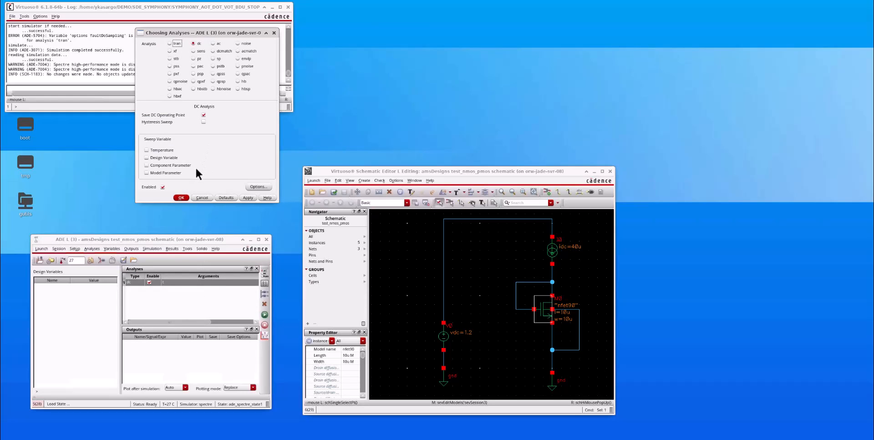
{"action": "left_click", "coordinate": [201, 196]}
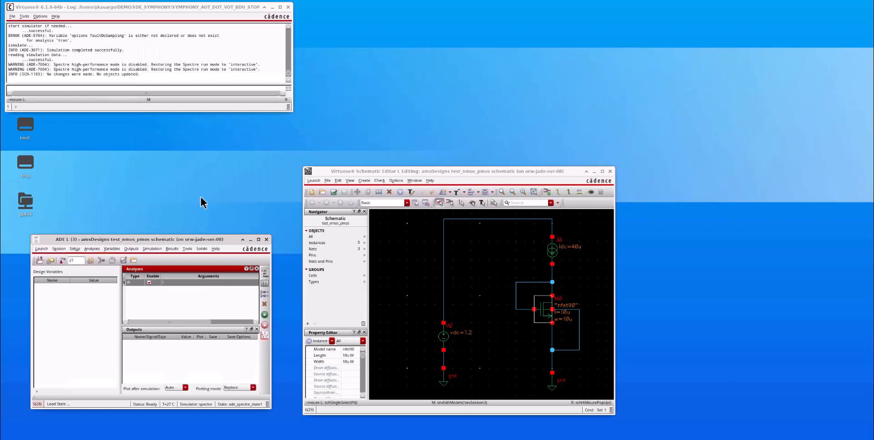
{"action": "left_click", "coordinate": [265, 316]}
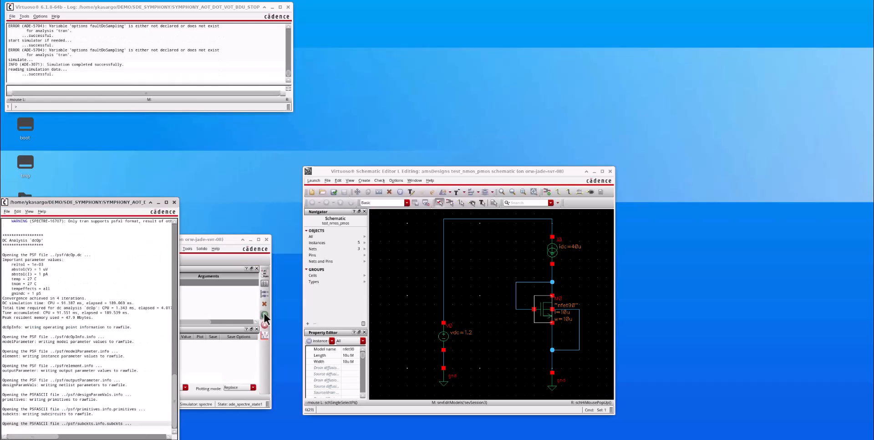
{"action": "left_click", "coordinate": [174, 202]}
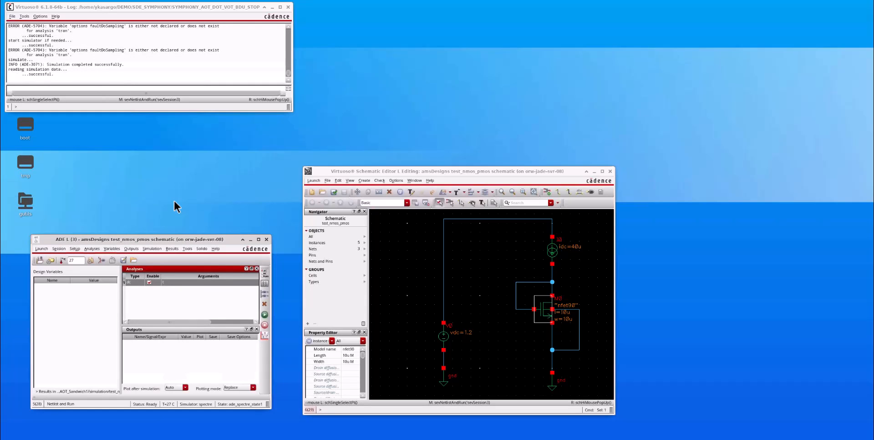
Annotate the DC operating points from the simulation results on the schematic.
{"action": "left_click", "coordinate": [171, 248]}
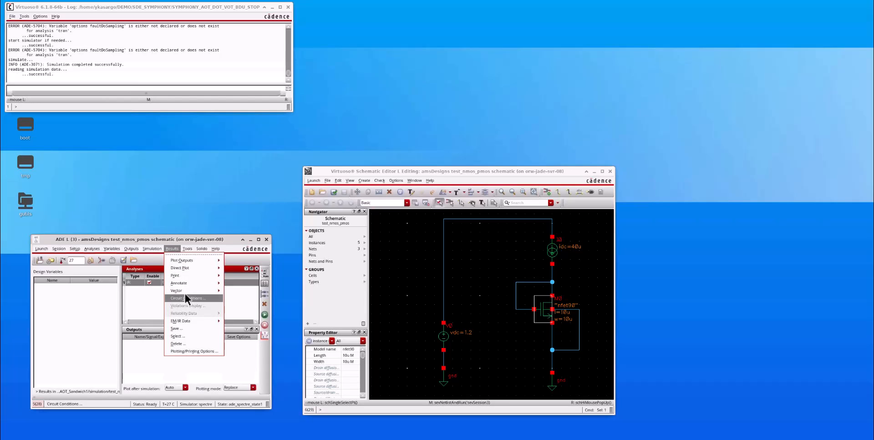
{"action": "mouse_move", "coordinate": [182, 275]}
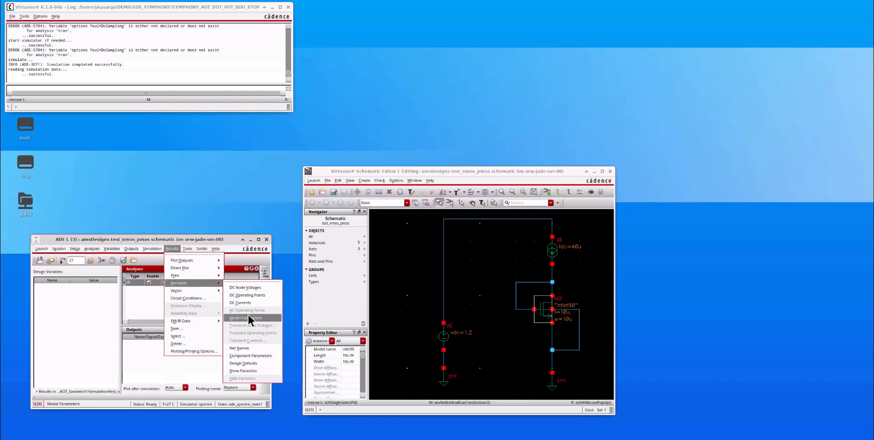
{"action": "left_click", "coordinate": [247, 294]}
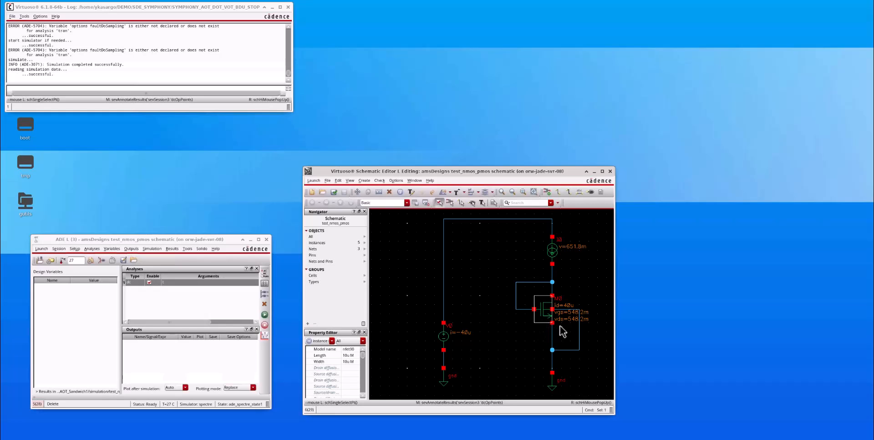
Print the DC operating points of the NMOS transistor from the simulation results.
{"action": "left_click", "coordinate": [171, 249]}
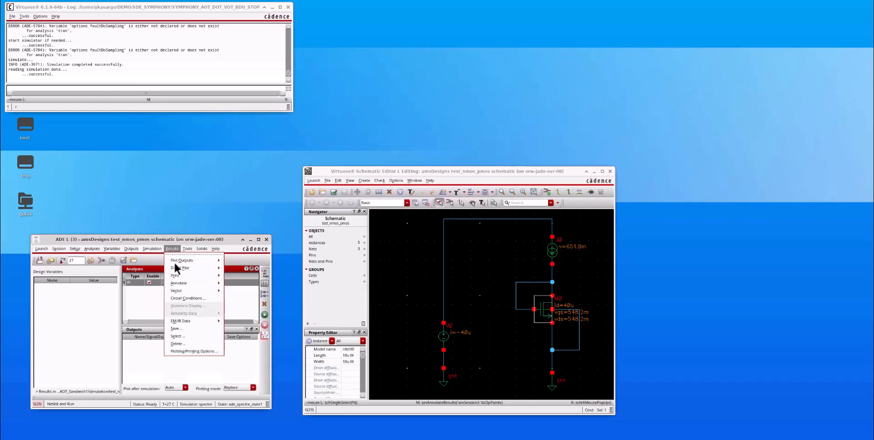
{"action": "mouse_move", "coordinate": [177, 275]}
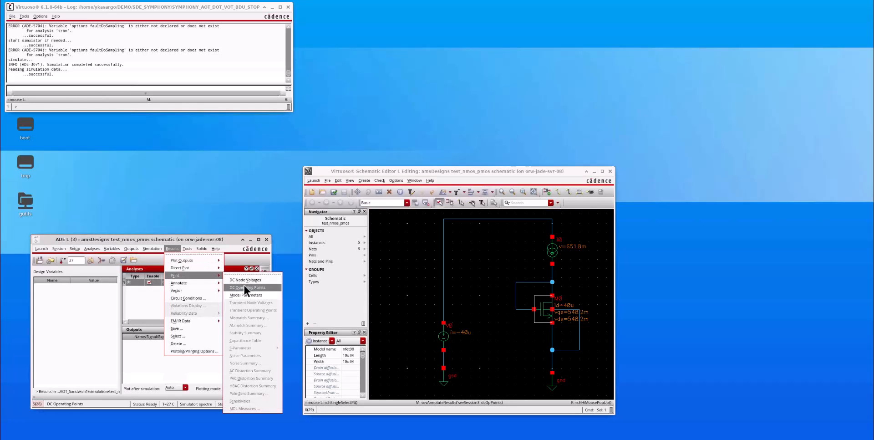
{"action": "left_click", "coordinate": [244, 287]}
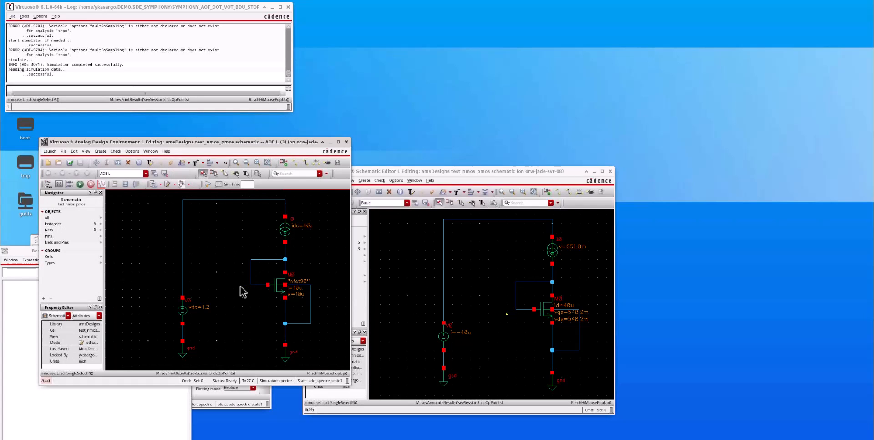
{"action": "left_click", "coordinate": [280, 290]}
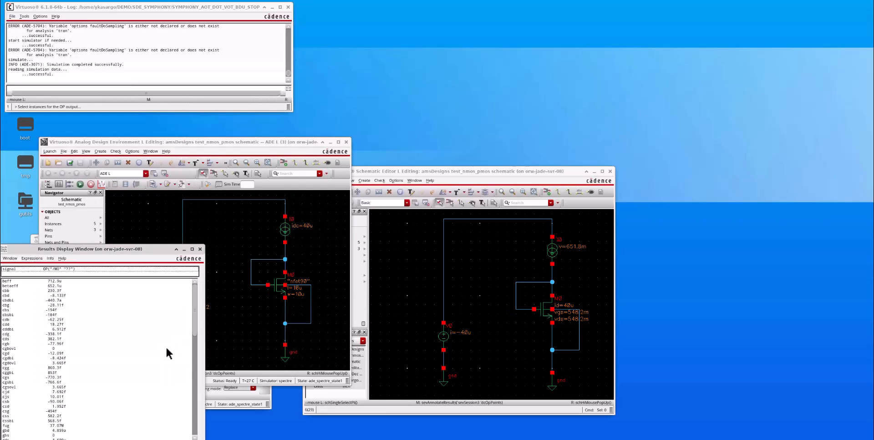
Find the threshold voltage entry vth in the transistor's operating-point list and highlight it.
{"action": "scroll", "coordinate": [41, 351], "scroll_direction": "down", "scroll_amount": 3}
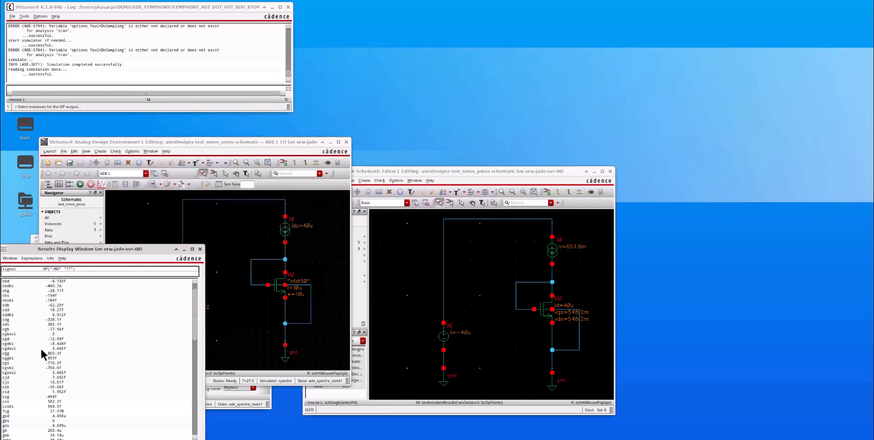
{"action": "scroll", "coordinate": [40, 348], "scroll_direction": "down", "scroll_amount": 12}
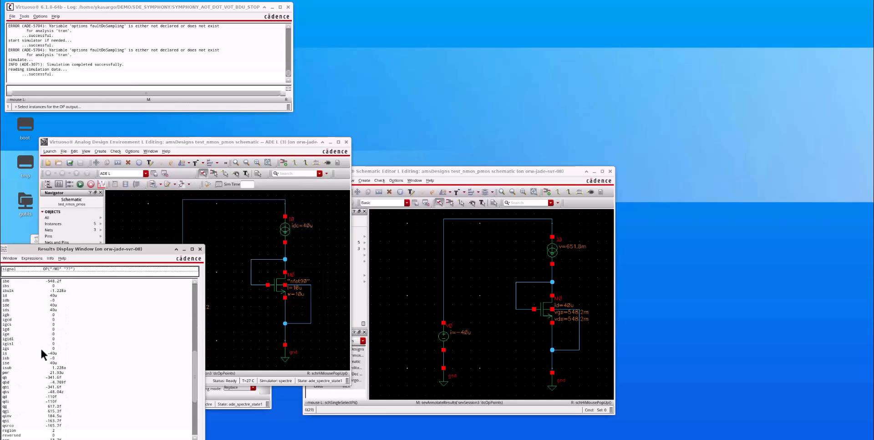
{"action": "scroll", "coordinate": [40, 348], "scroll_direction": "down", "scroll_amount": 1}
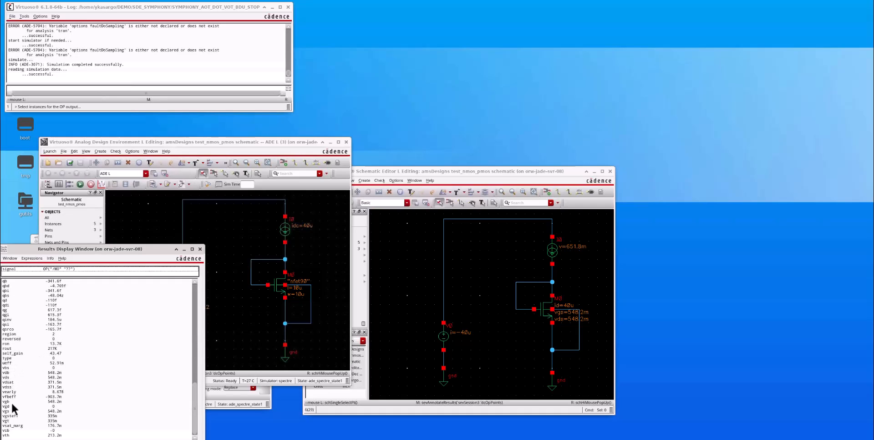
{"action": "left_click", "coordinate": [9, 435]}
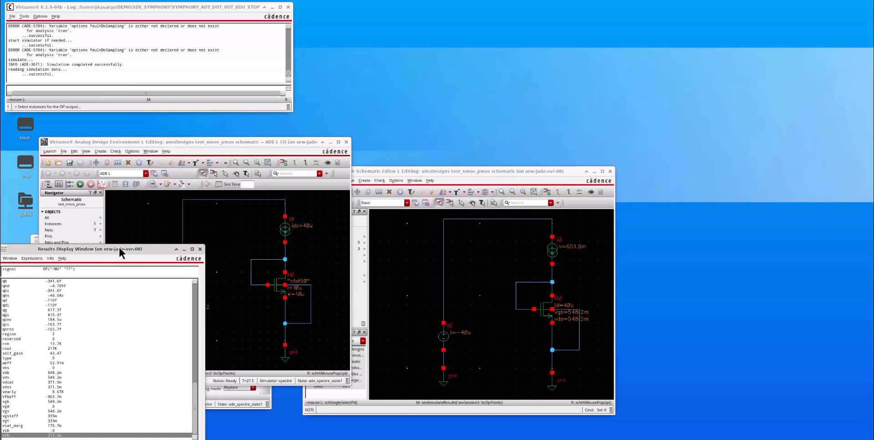
Bring up the Book1.xlsx workbook in Excel and arrange it side by side with the operating-point results.
{"action": "left_click_drag", "start_coordinate": [118, 245], "coordinate": [516, 101]}
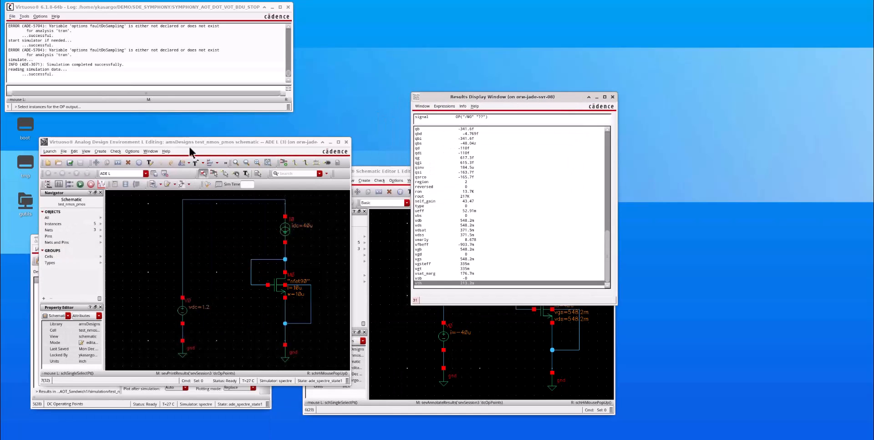
{"action": "key", "text": "alt+Tab"}
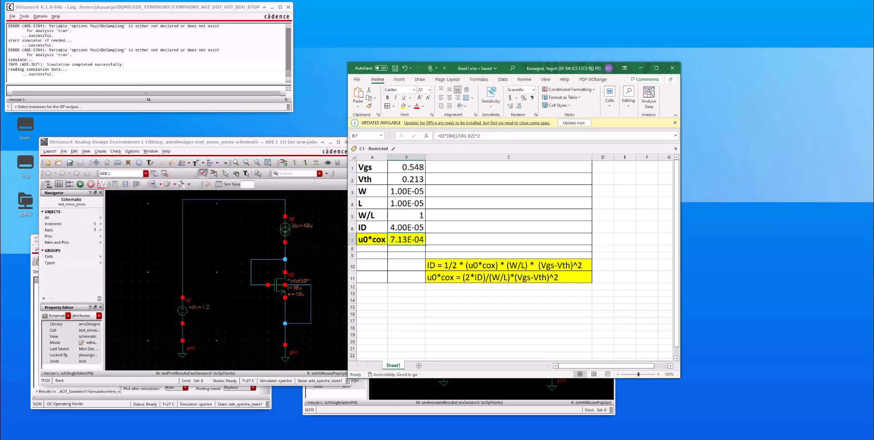
{"action": "left_click_drag", "start_coordinate": [498, 69], "coordinate": [677, 59]}
{"action": "left_click_drag", "start_coordinate": [492, 95], "coordinate": [313, 131]}
{"action": "key", "text": "alt+Tab"}
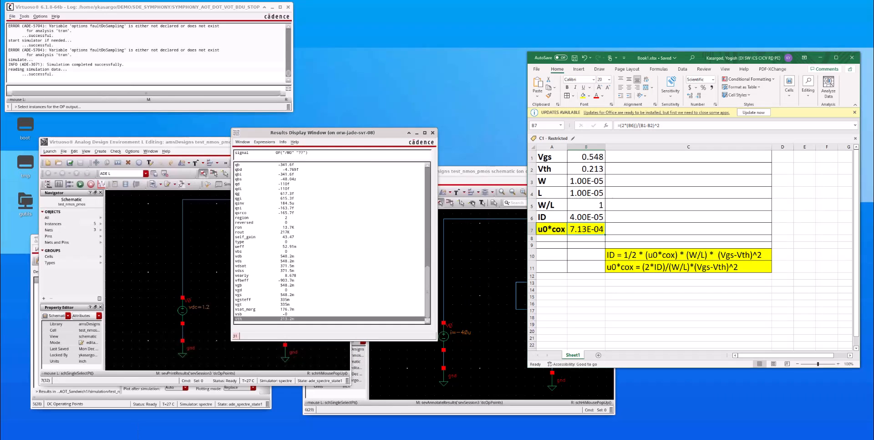
{"action": "left_click_drag", "start_coordinate": [660, 58], "coordinate": [591, 64]}
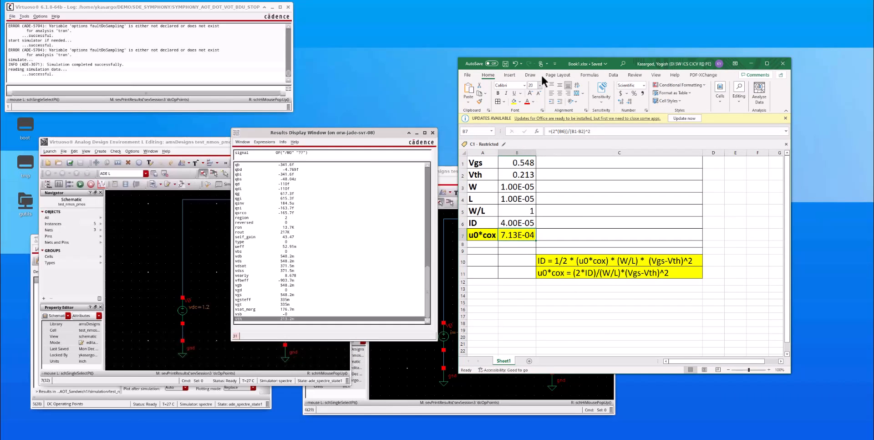
{"action": "left_click_drag", "start_coordinate": [569, 62], "coordinate": [696, 90]}
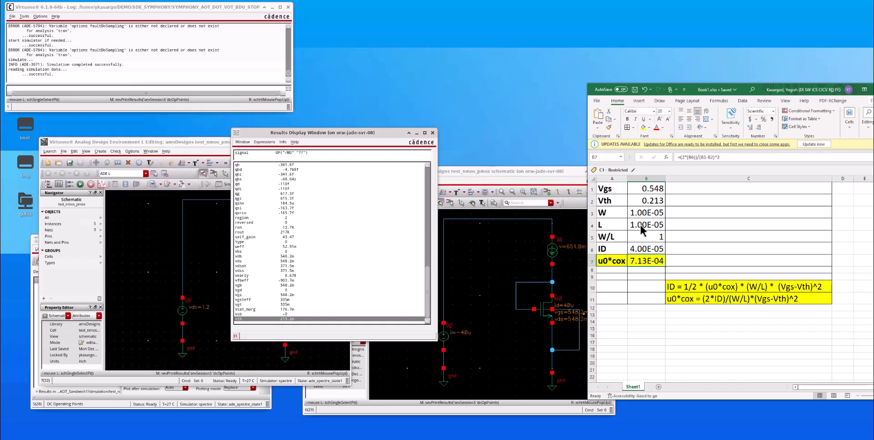
Check the spreadsheet's ID and u0*cox cells against the beff and betaeff entries in the operating-point list.
{"action": "left_click", "coordinate": [646, 253]}
{"action": "left_click", "coordinate": [645, 263]}
{"action": "left_click_drag", "start_coordinate": [428, 290], "coordinate": [426, 158]}
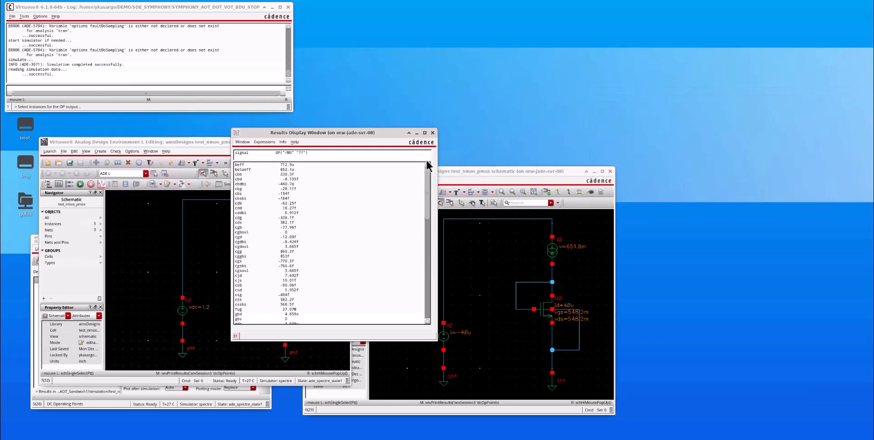
{"action": "left_click", "coordinate": [246, 168]}
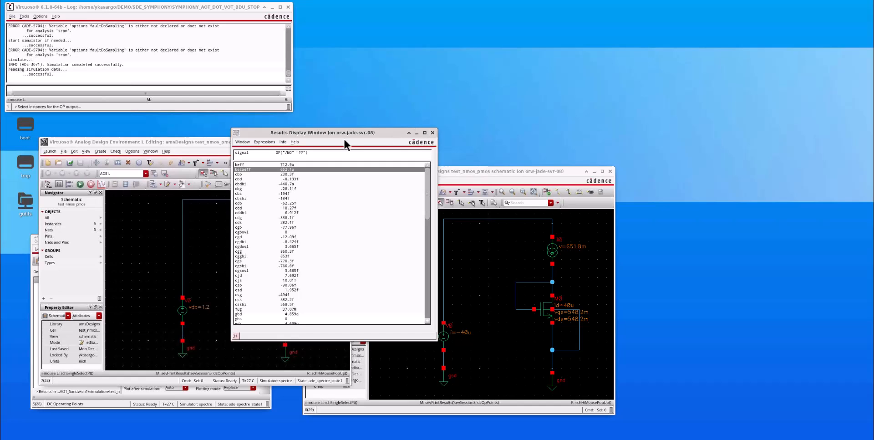
Move the operating-point results window clear of the schematics and close it.
{"action": "left_click_drag", "start_coordinate": [343, 131], "coordinate": [376, 66]}
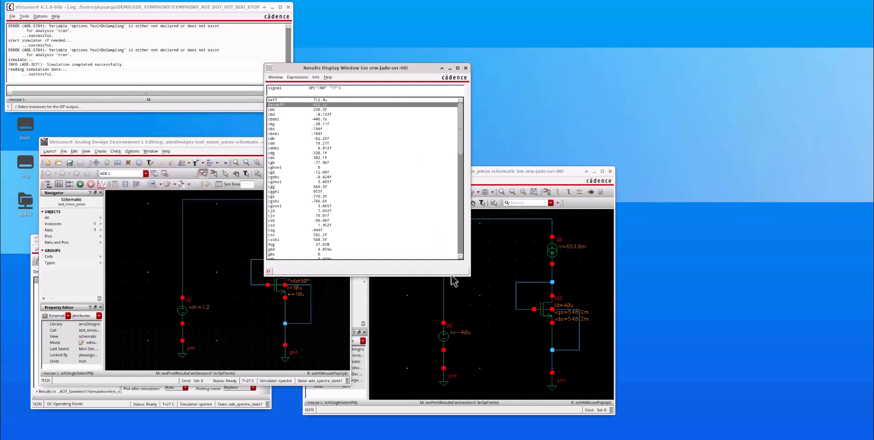
{"action": "left_click", "coordinate": [552, 371]}
{"action": "left_click", "coordinate": [465, 68]}
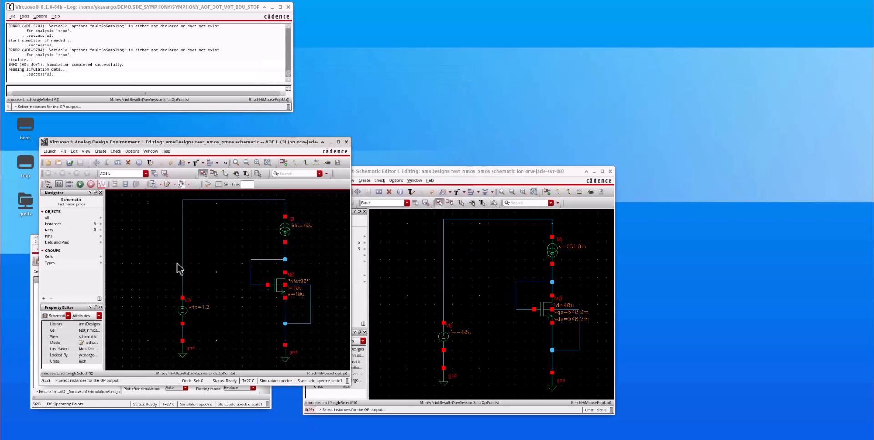